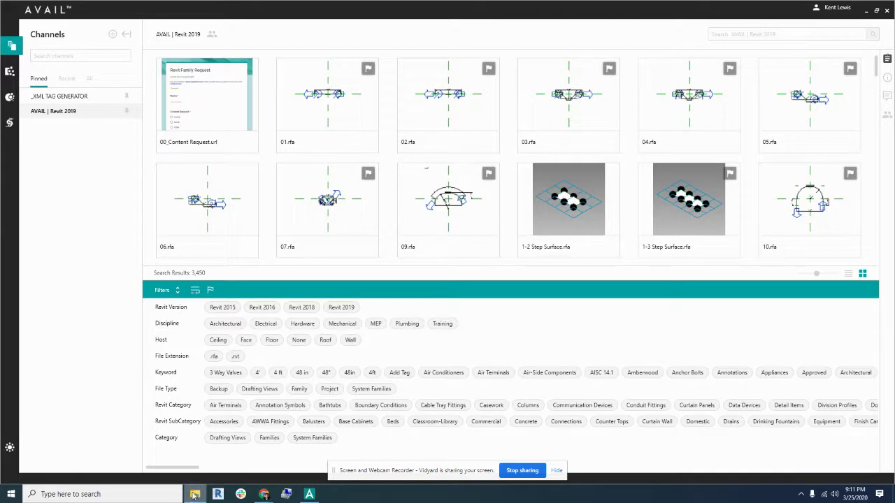
In File Explorer, go to the %programdata% folder through the address bar
{"action": "left_click", "coordinate": [195, 494]}
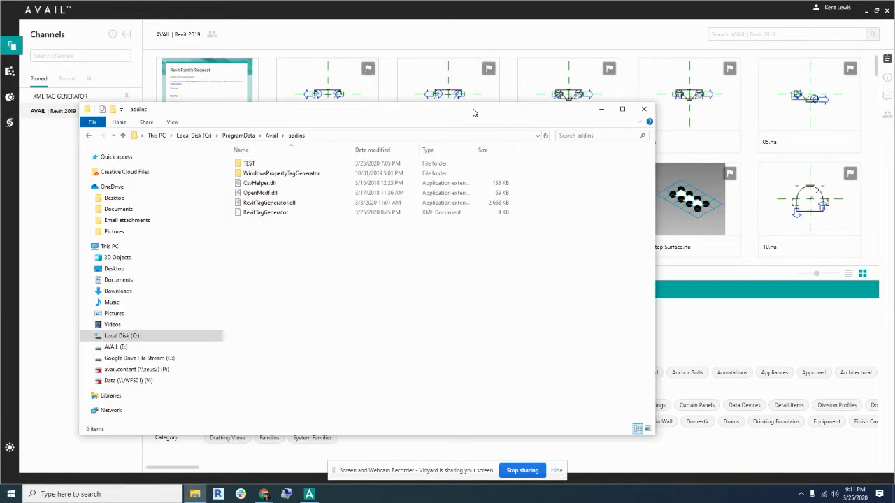
{"action": "left_click", "coordinate": [332, 136]}
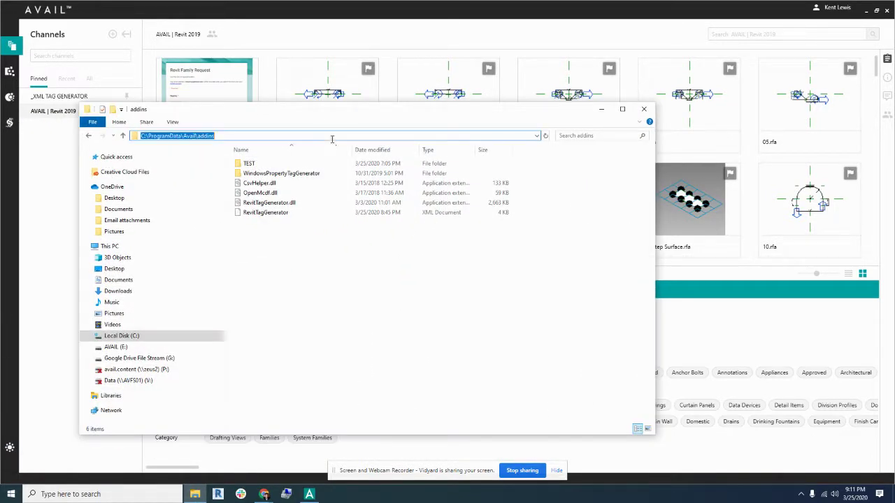
{"action": "left_click", "coordinate": [256, 137]}
{"action": "key", "text": "ctrl+a"}
{"action": "type", "text": "%pr"}
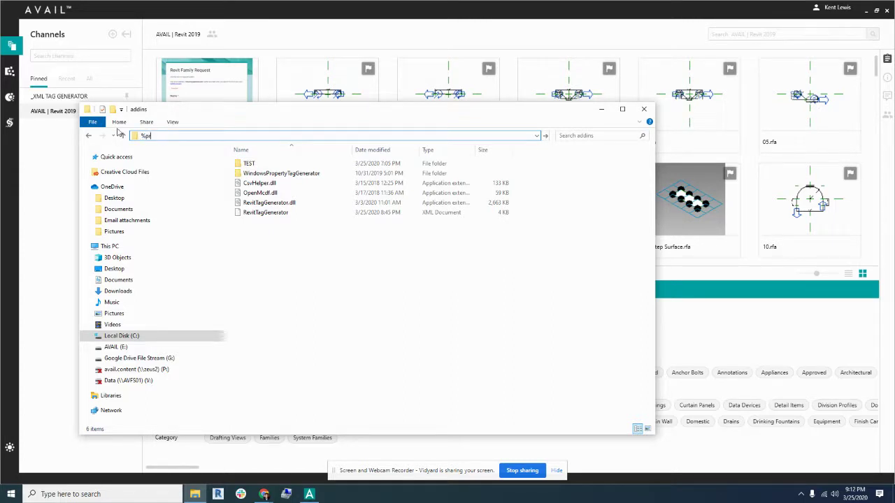
{"action": "type", "text": "ogramdata%"}
{"action": "key", "text": "Return"}
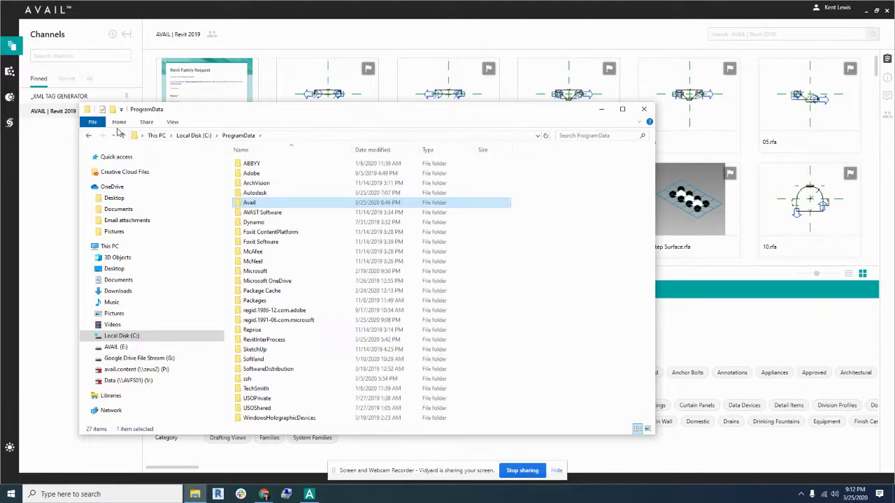
Open Avail\addins and bring up the RevitTagGenerator XML file's context menu
{"action": "double_click", "coordinate": [247, 203]}
{"action": "double_click", "coordinate": [253, 163]}
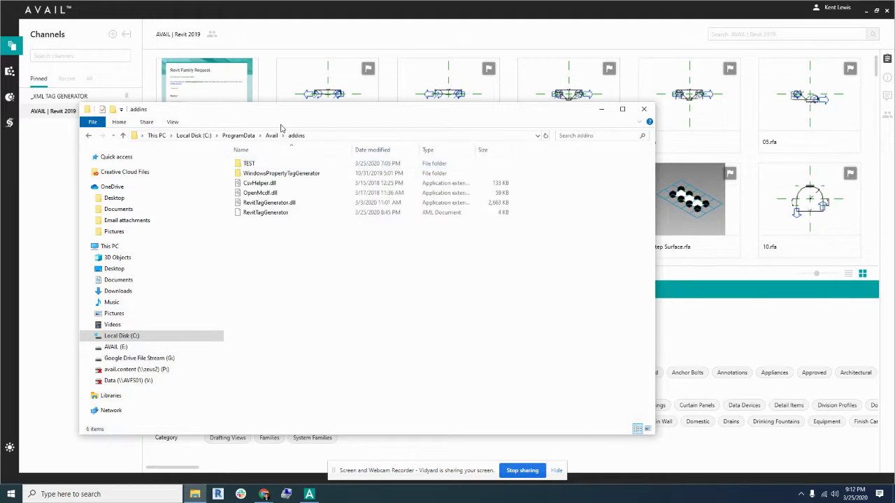
{"action": "left_click_drag", "start_coordinate": [283, 118], "coordinate": [378, 110]}
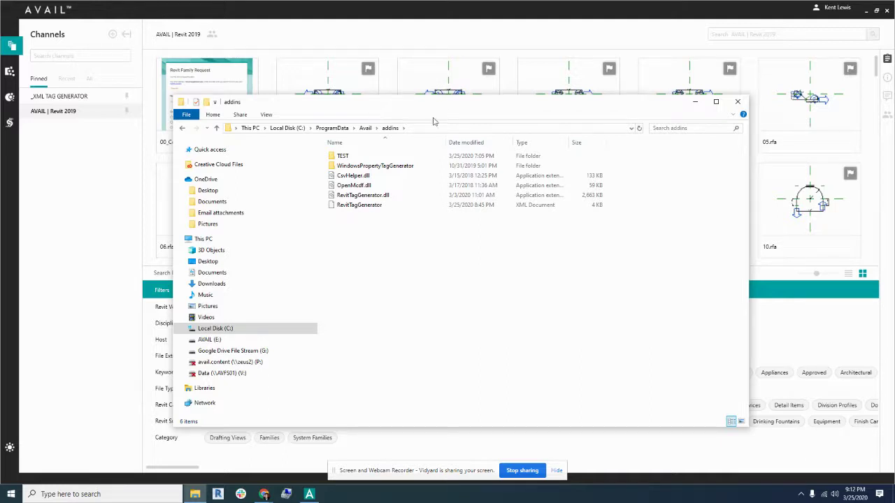
{"action": "right_click", "coordinate": [376, 204]}
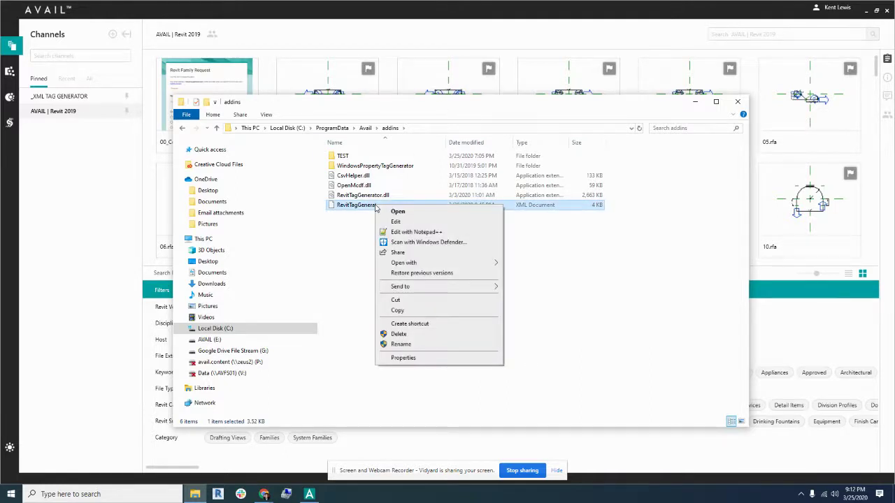
Open RevitTagGenerator.xml in Notepad++ and delete the OmniClass Number and TABLE NUMBER key lines
{"action": "left_click", "coordinate": [402, 234]}
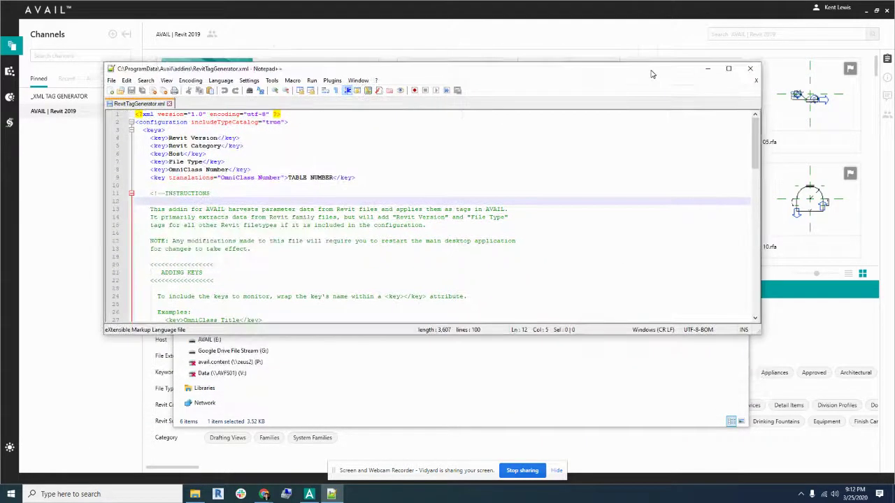
{"action": "left_click_drag", "start_coordinate": [370, 180], "coordinate": [150, 171]}
{"action": "key", "text": "ctrl+c"}
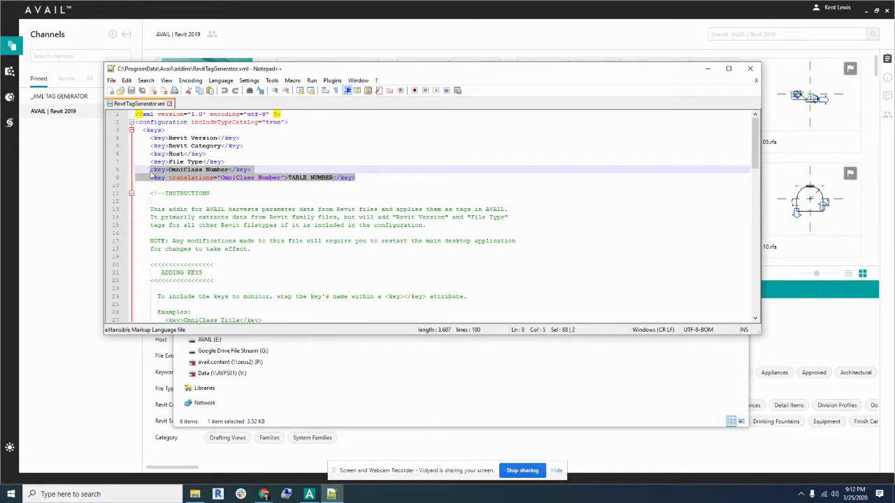
{"action": "key", "text": "Delete"}
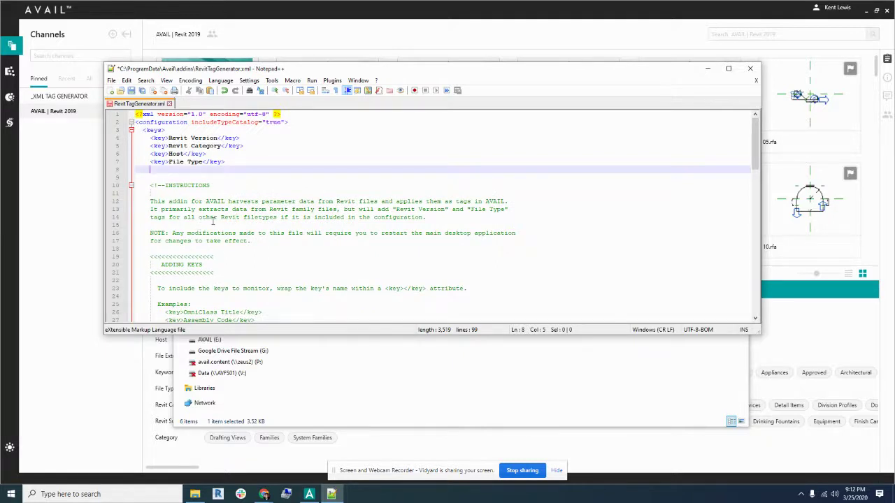
{"action": "scroll", "coordinate": [213, 223], "scroll_direction": "down", "scroll_amount": 4}
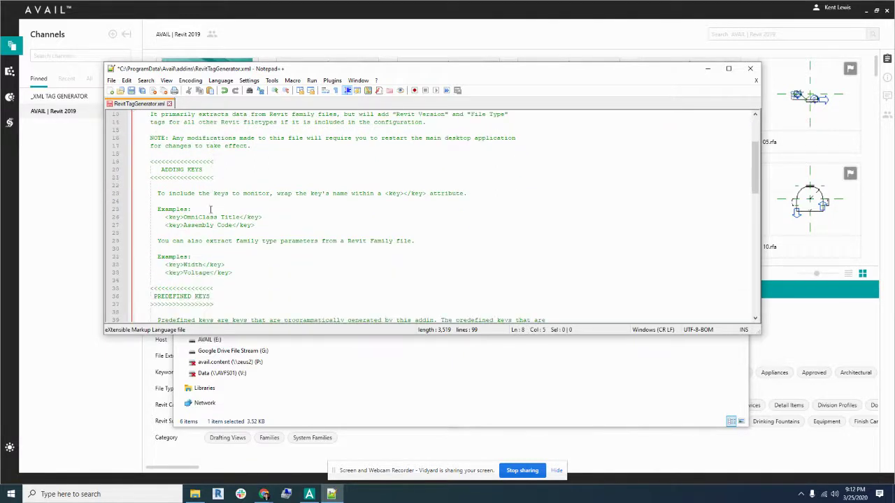
{"action": "scroll", "coordinate": [199, 255], "scroll_direction": "down", "scroll_amount": 2}
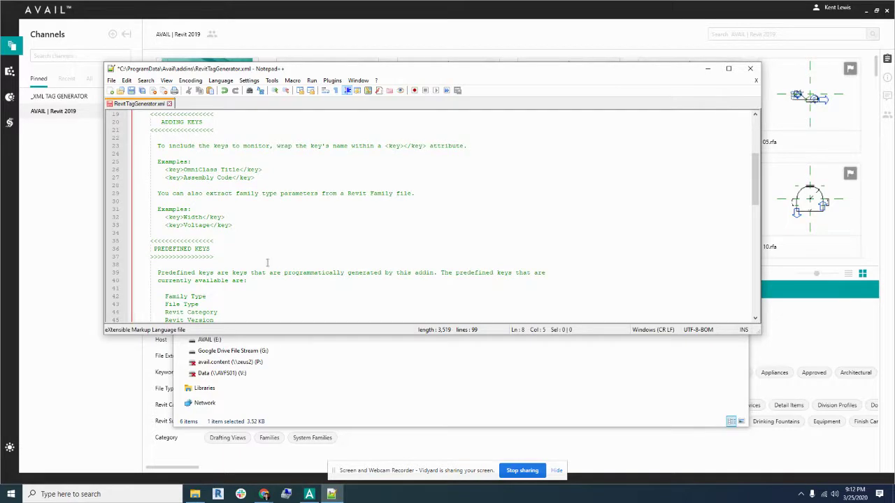
{"action": "scroll", "coordinate": [267, 262], "scroll_direction": "down", "scroll_amount": 12}
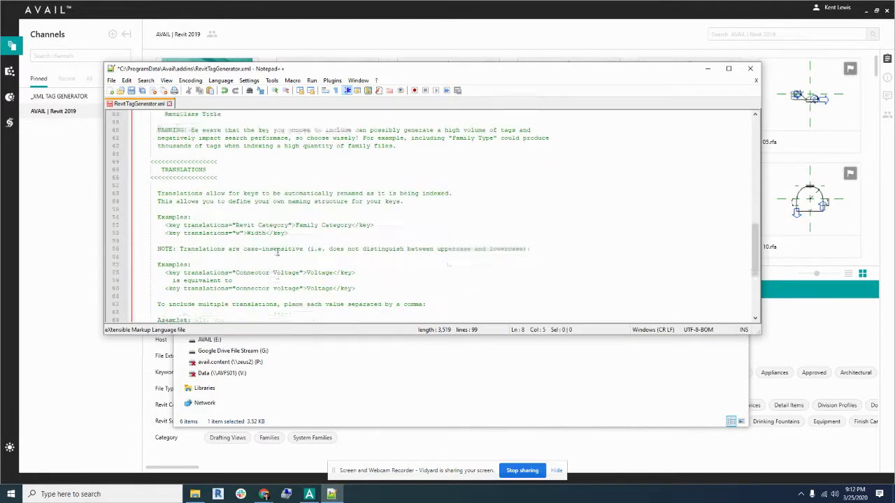
{"action": "scroll", "coordinate": [278, 253], "scroll_direction": "down", "scroll_amount": 1}
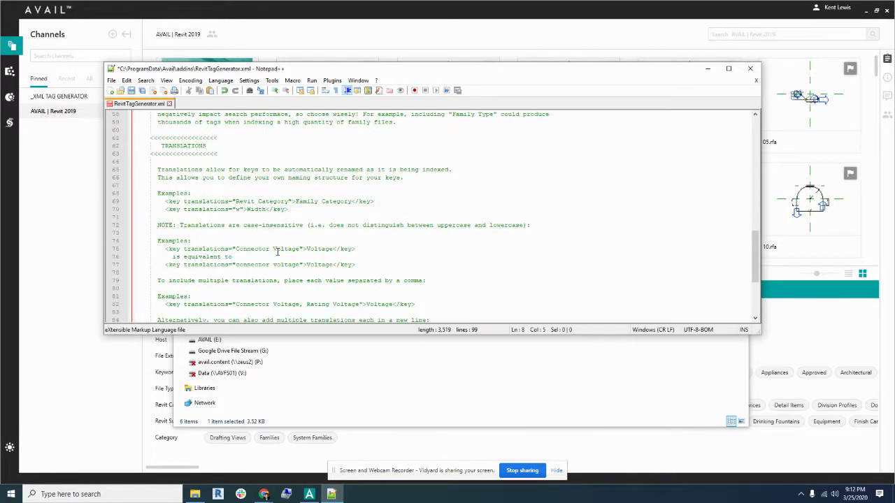
{"action": "scroll", "coordinate": [278, 253], "scroll_direction": "up", "scroll_amount": 19}
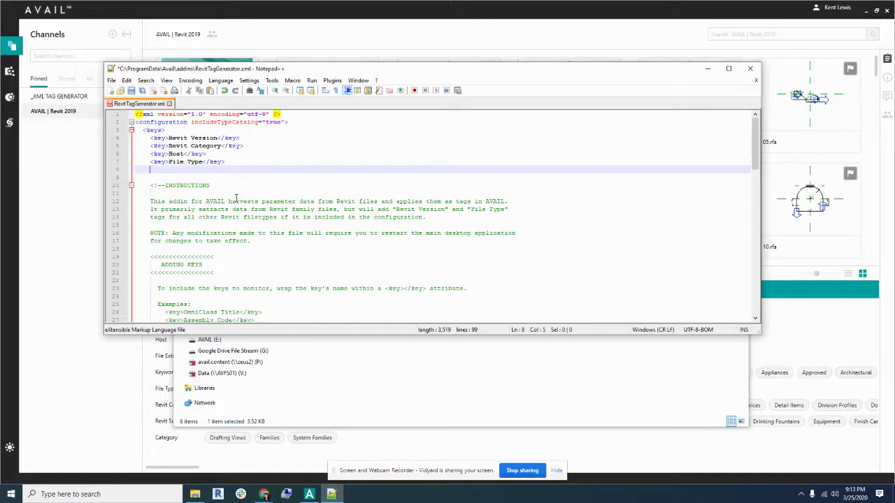
After the failed save, relaunch Notepad++ as Administrator and place the cursor after the File Type key
{"action": "left_click", "coordinate": [132, 91]}
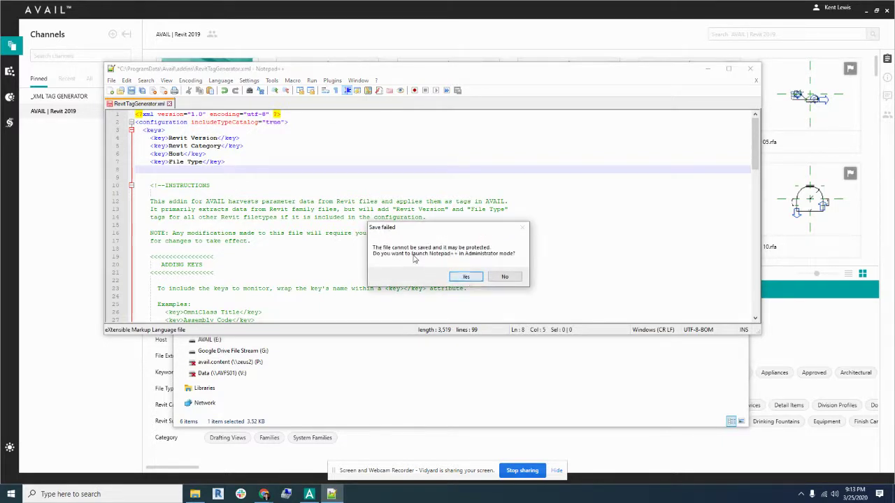
{"action": "left_click", "coordinate": [464, 276]}
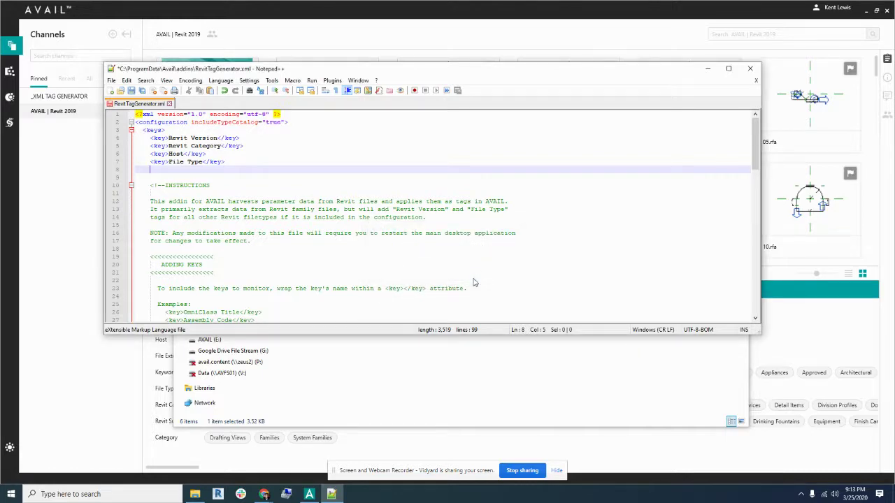
{"action": "left_click", "coordinate": [248, 162]}
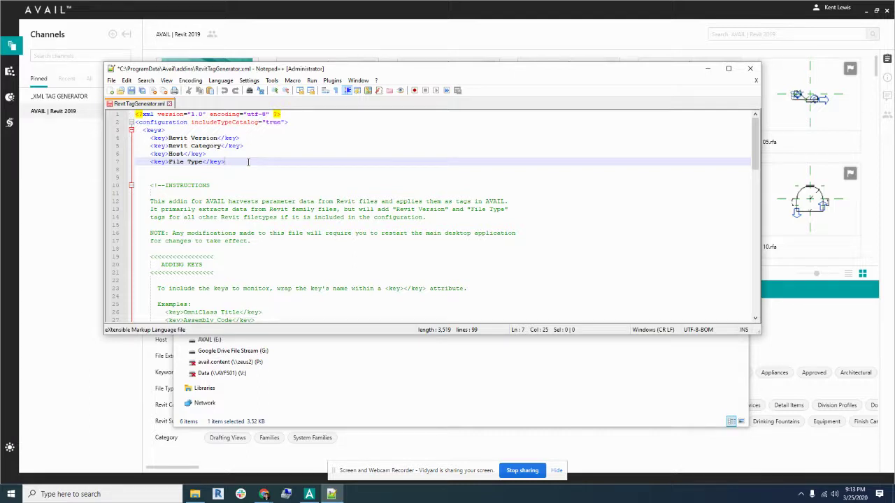
Insert the OmniClass Number key and TABLE NUMBER translation key after File Type, then save
{"action": "key", "text": "Return"}
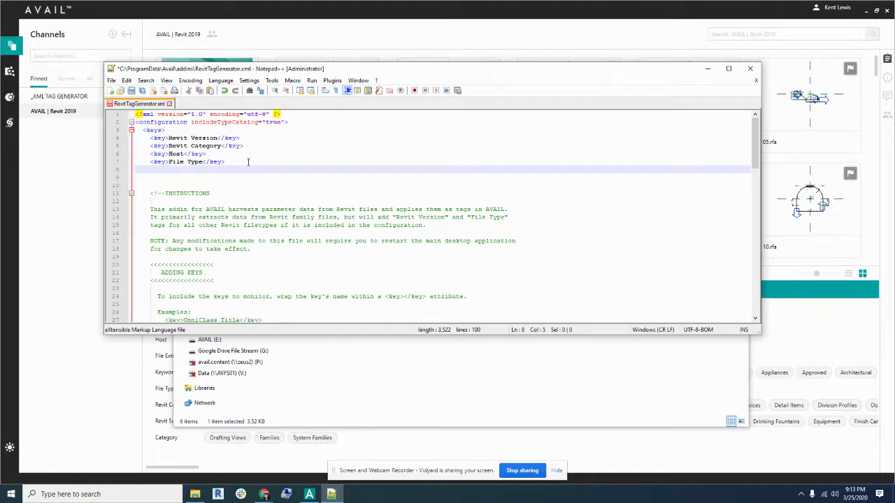
{"action": "key", "text": "ctrl+v"}
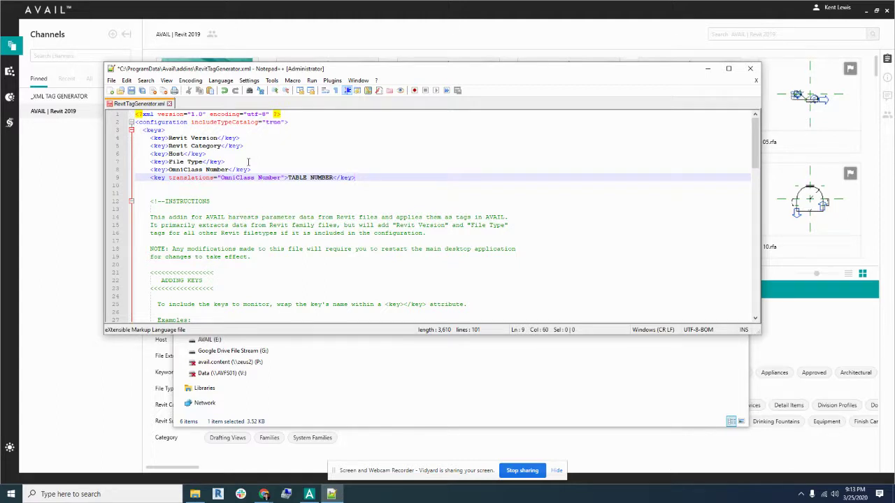
{"action": "left_click", "coordinate": [254, 170]}
{"action": "scroll", "coordinate": [265, 188], "scroll_direction": "down", "scroll_amount": 12}
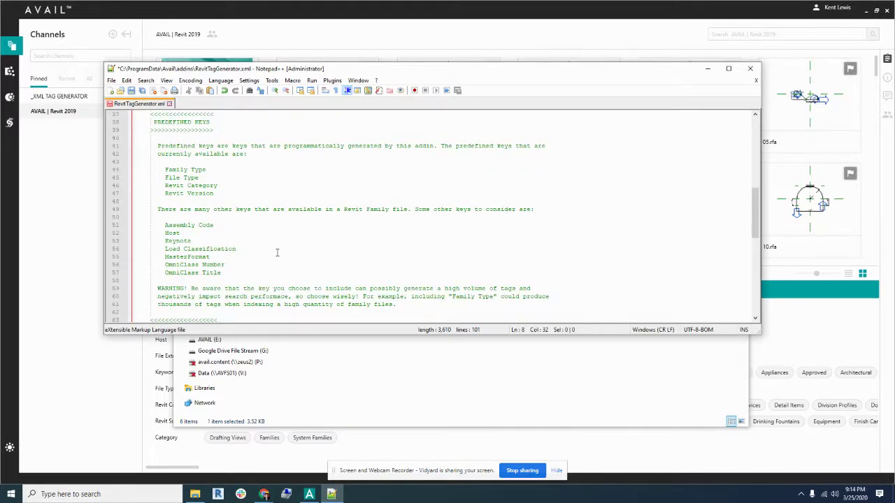
{"action": "scroll", "coordinate": [283, 255], "scroll_direction": "up", "scroll_amount": 12}
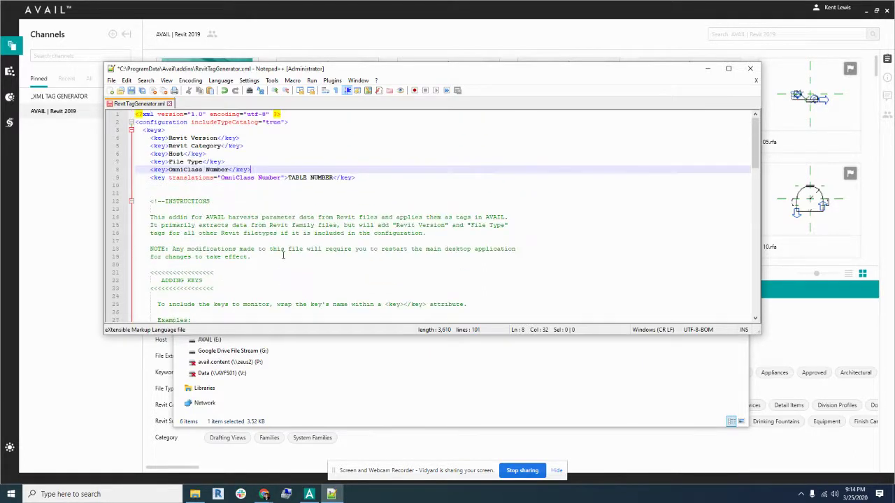
{"action": "left_click", "coordinate": [367, 177]}
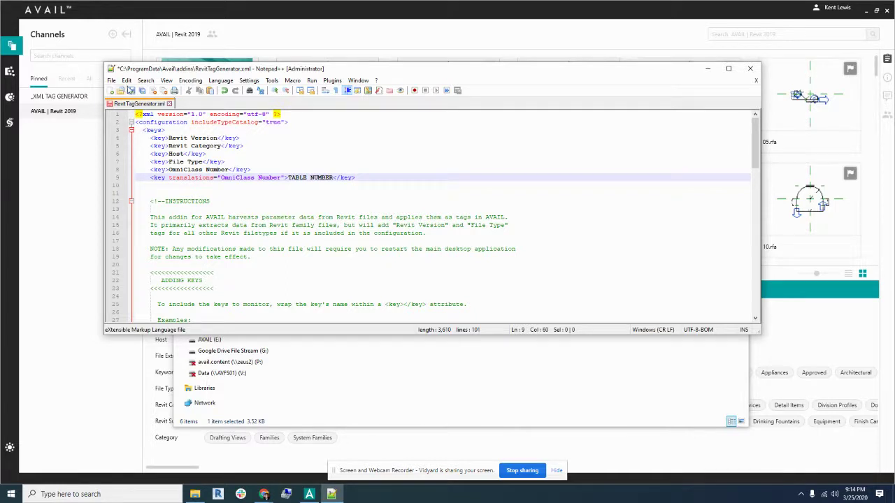
{"action": "left_click", "coordinate": [130, 91]}
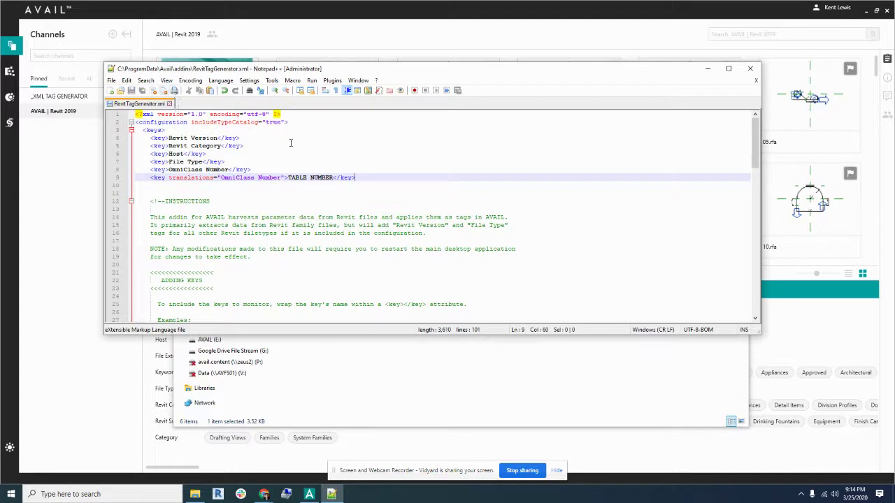
Close Notepad++, reopen RevitTagGenerator.xml to confirm the edits, and close it again
{"action": "left_click", "coordinate": [750, 69]}
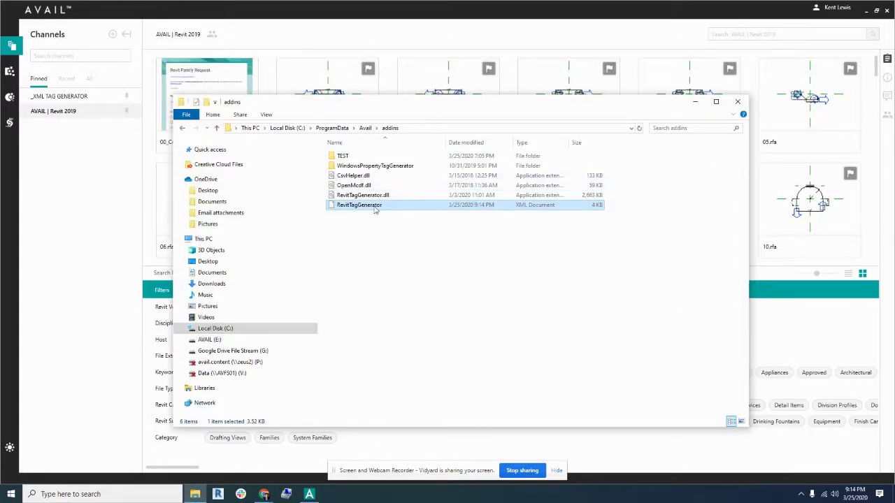
{"action": "right_click", "coordinate": [374, 208]}
{"action": "left_click", "coordinate": [404, 234]}
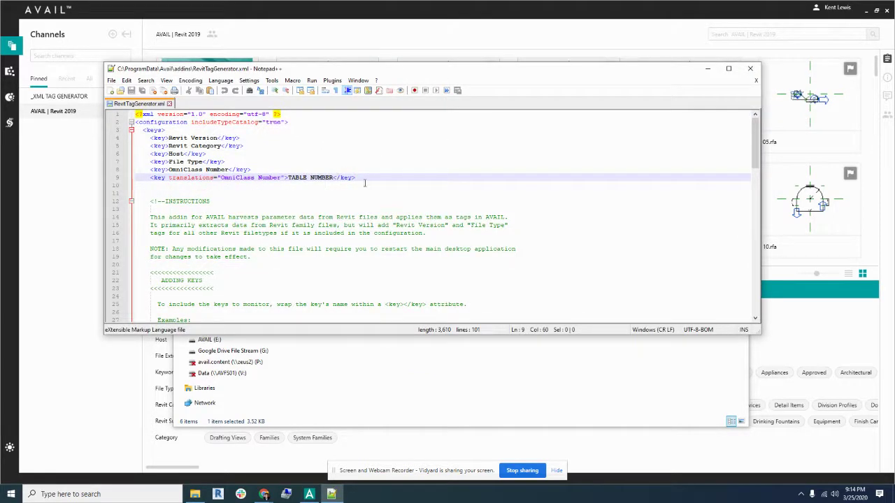
{"action": "left_click", "coordinate": [750, 68]}
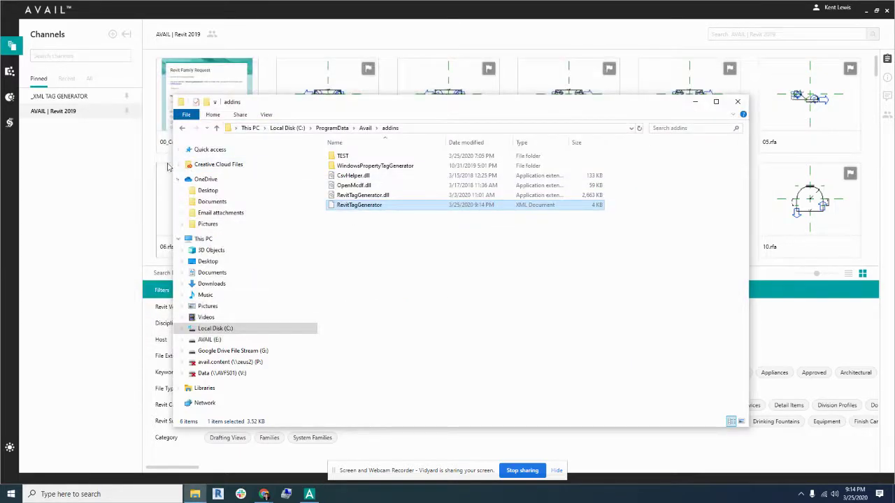
Open AVAIL's _XML TAG GENERATOR channel and restore the window to reveal the desktop
{"action": "left_click_drag", "start_coordinate": [420, 101], "coordinate": [495, 175]}
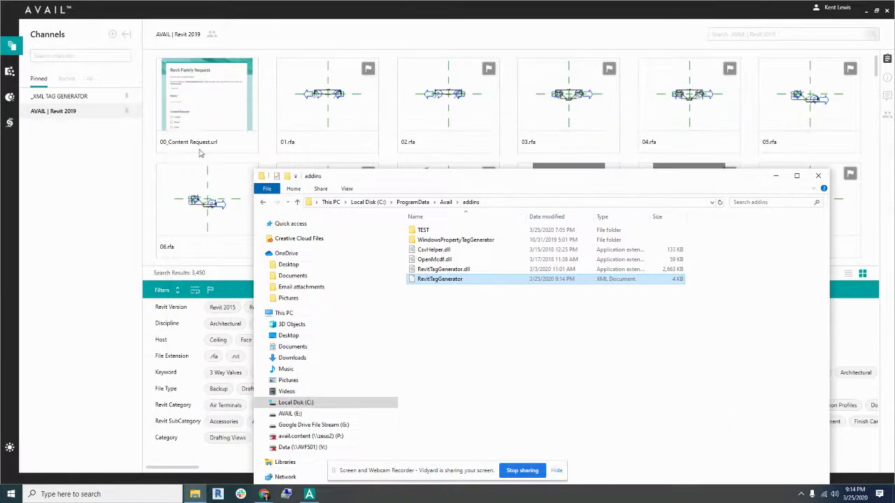
{"action": "left_click", "coordinate": [63, 98]}
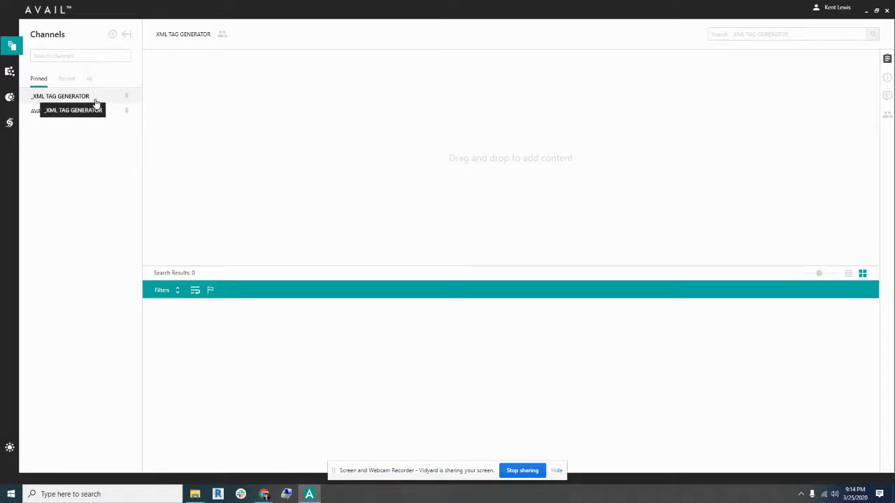
{"action": "left_click_drag", "start_coordinate": [122, 12], "coordinate": [232, 70]}
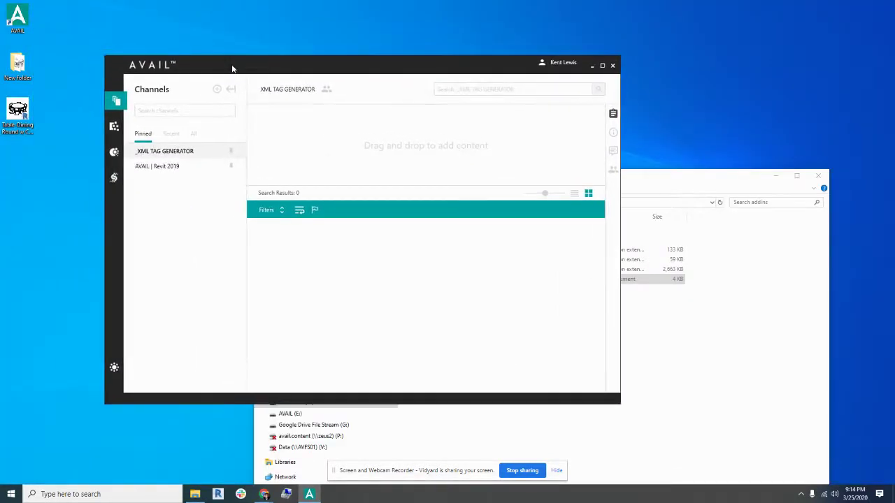
Drag the Table-Dining Round family from the desktop into the channel, skipping all indexing steps
{"action": "left_click", "coordinate": [18, 113]}
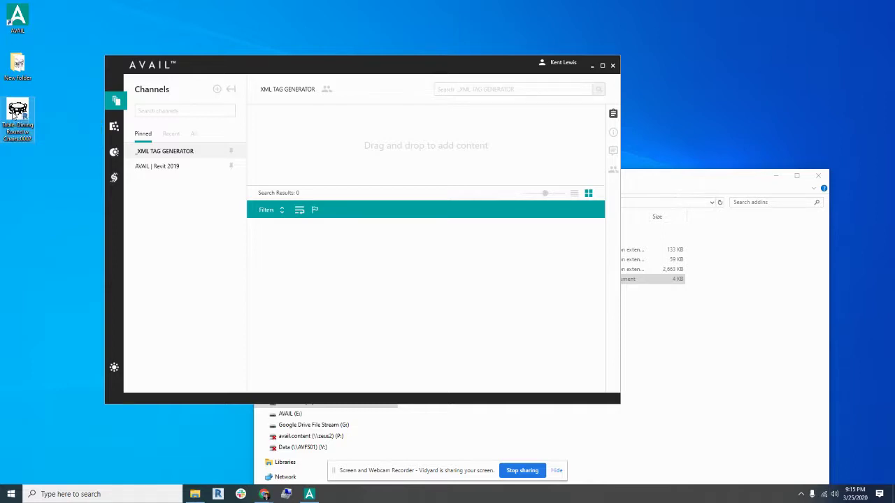
{"action": "left_click_drag", "start_coordinate": [14, 115], "coordinate": [413, 135]}
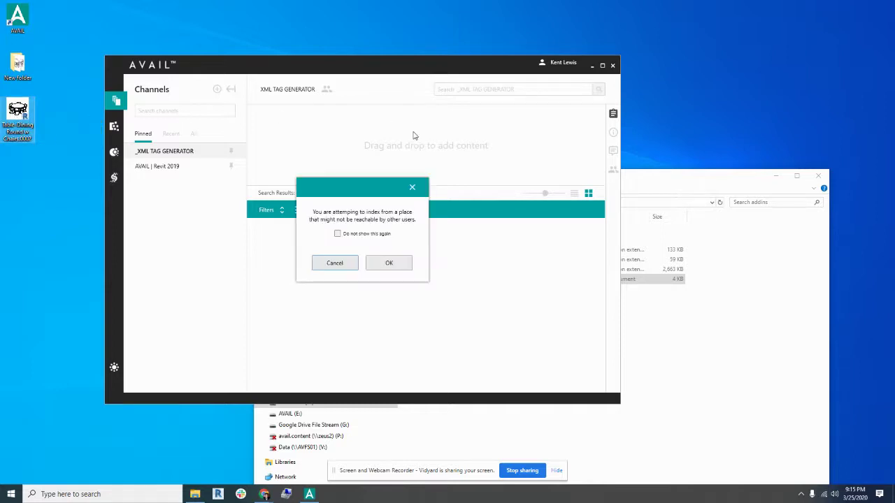
{"action": "left_click", "coordinate": [385, 263]}
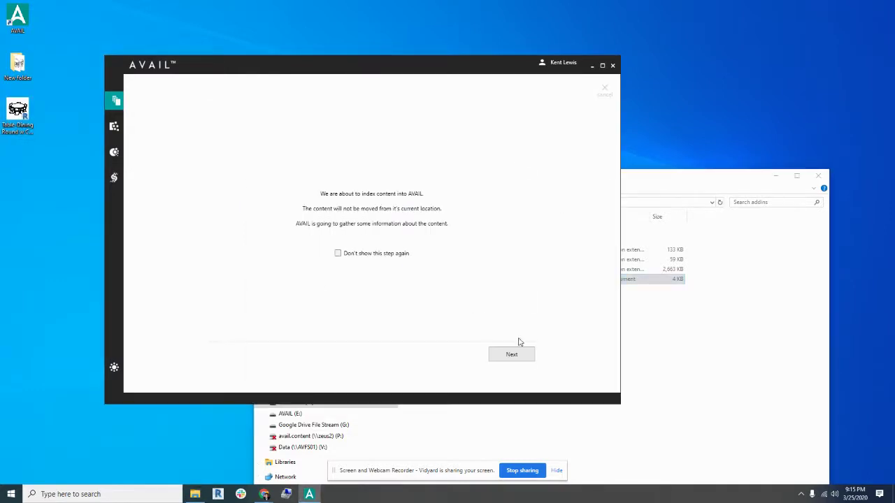
{"action": "left_click", "coordinate": [512, 353]}
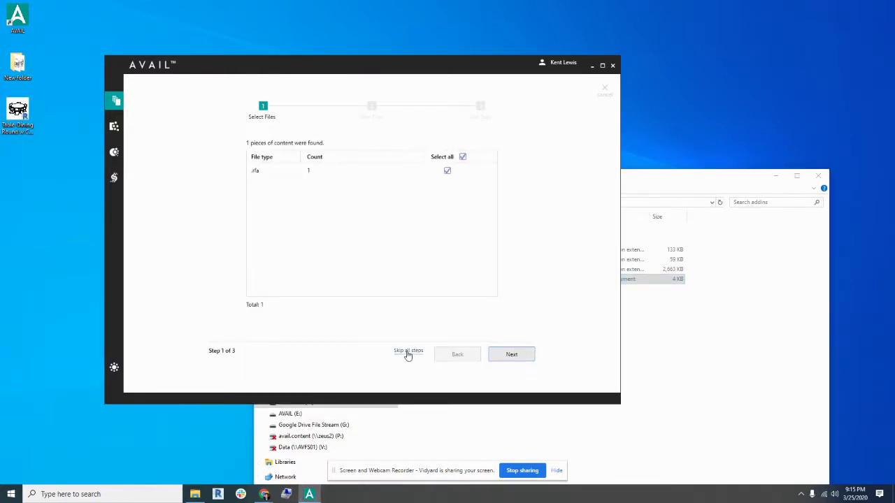
{"action": "left_click", "coordinate": [407, 351]}
Reposition and enlarge the AVAIL window
{"action": "left_click_drag", "start_coordinate": [408, 73], "coordinate": [401, 60]}
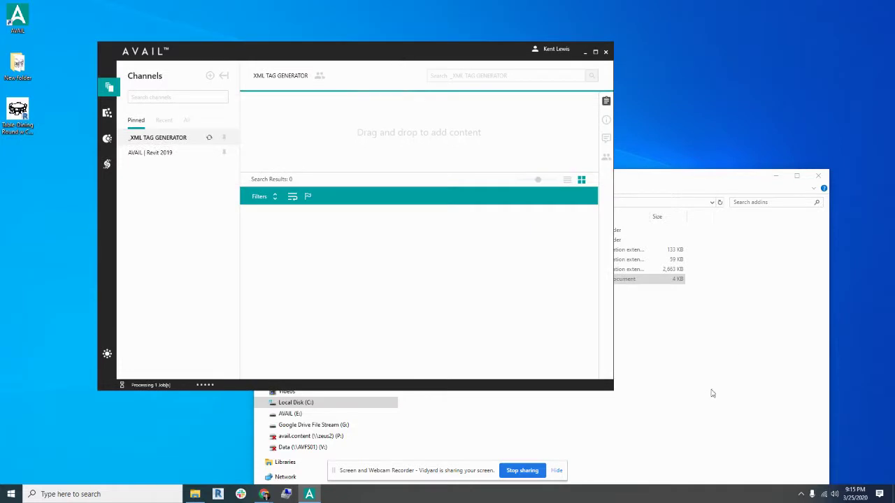
{"action": "left_click_drag", "start_coordinate": [612, 390], "coordinate": [788, 422]}
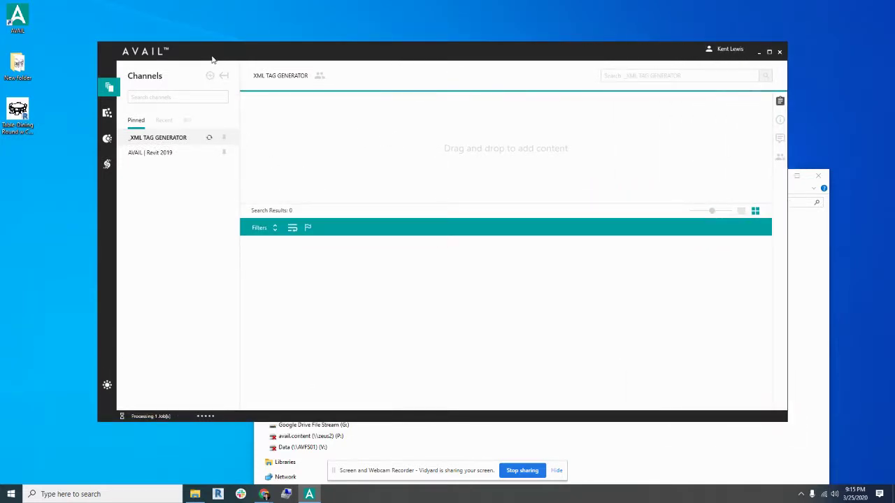
{"action": "left_click_drag", "start_coordinate": [213, 59], "coordinate": [202, 62]}
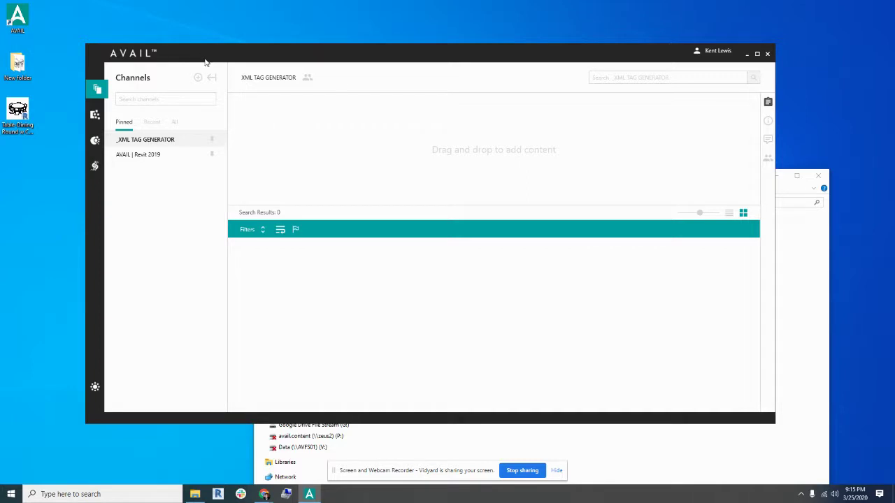
Refresh the channel to load Table-Dining Round w Chairs.0002.rfa and adjust the filters splitter
{"action": "right_click", "coordinate": [388, 145]}
{"action": "left_click", "coordinate": [412, 163]}
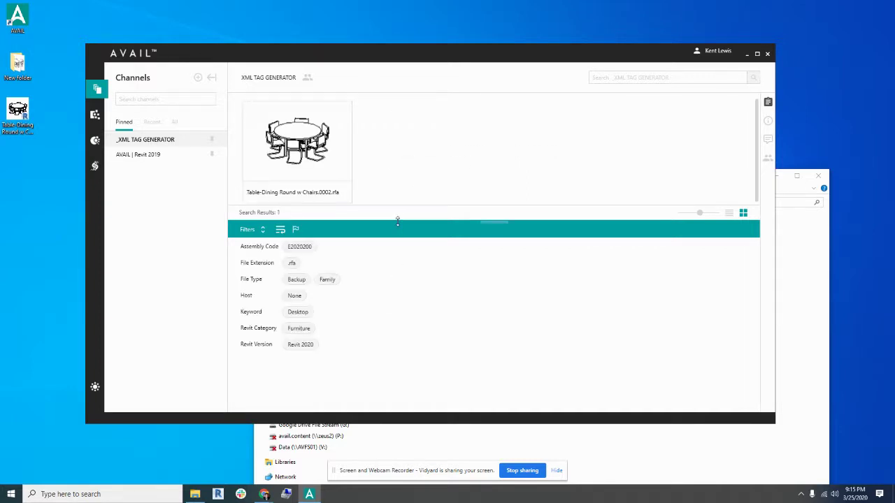
{"action": "left_click_drag", "start_coordinate": [397, 221], "coordinate": [396, 270]}
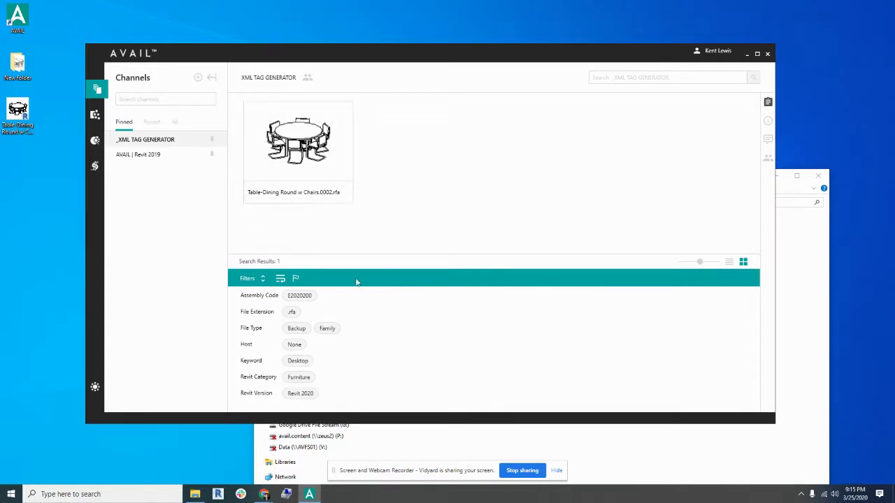
{"action": "left_click_drag", "start_coordinate": [354, 269], "coordinate": [354, 234]}
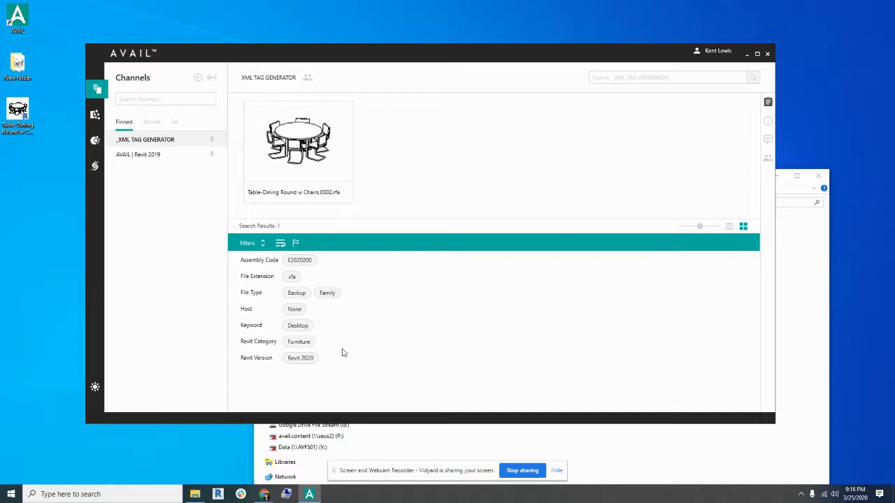
{"action": "left_click", "coordinate": [97, 142]}
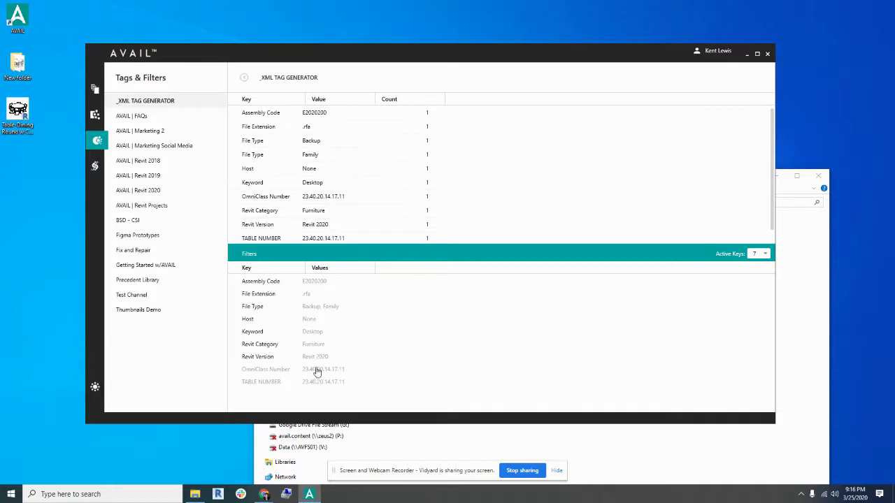
Set Active Keys to All on the Tags & Filters page
{"action": "left_click", "coordinate": [765, 255]}
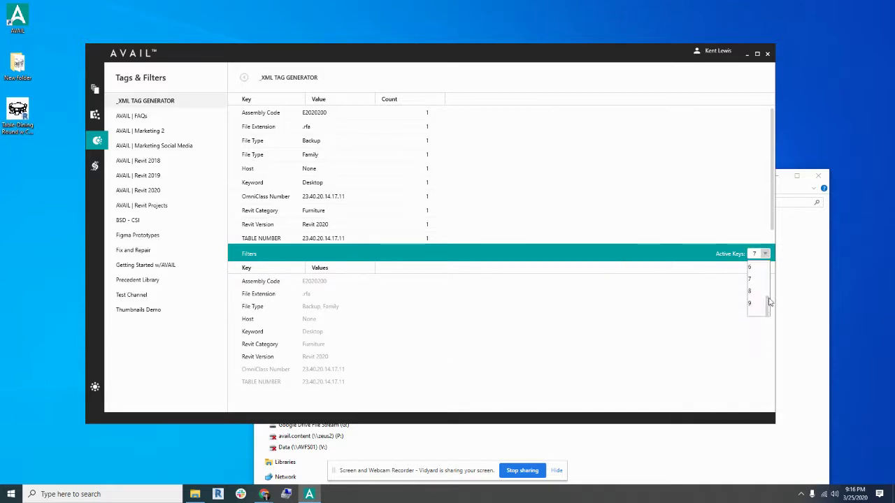
{"action": "left_click_drag", "start_coordinate": [768, 304], "coordinate": [769, 267]}
{"action": "left_click", "coordinate": [754, 268]}
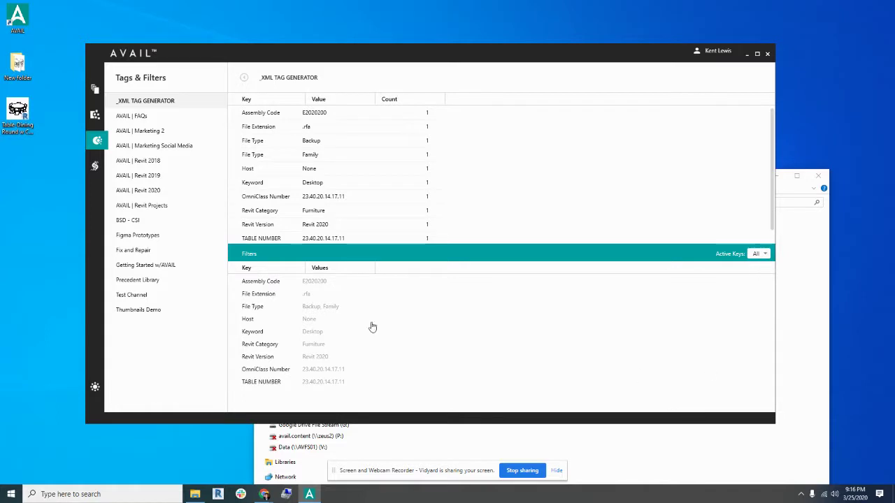
{"action": "left_click", "coordinate": [95, 89]}
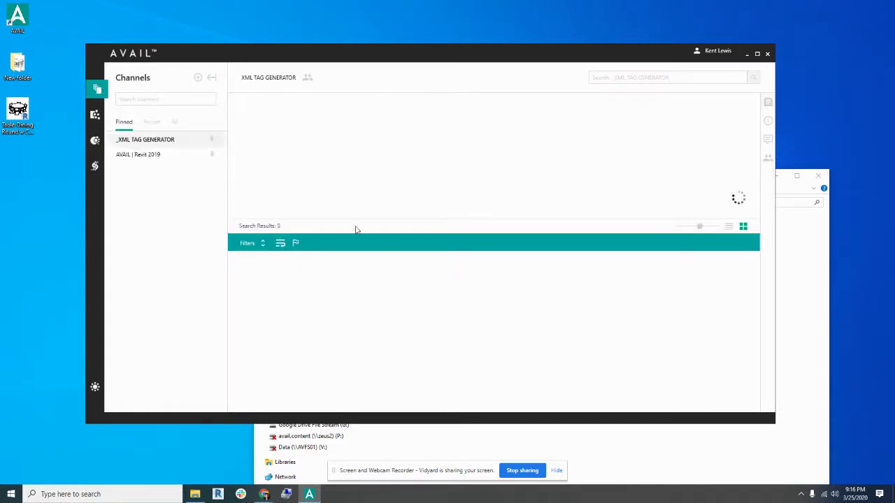
Resize the filter panel to review the OmniClass Number and TABLE NUMBER filters (23.40.20.14.17.11)
{"action": "left_click_drag", "start_coordinate": [397, 234], "coordinate": [399, 238]}
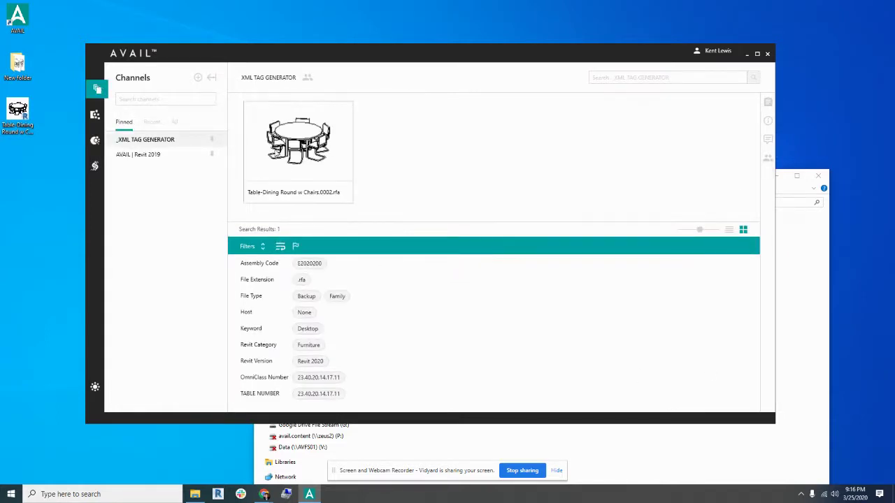